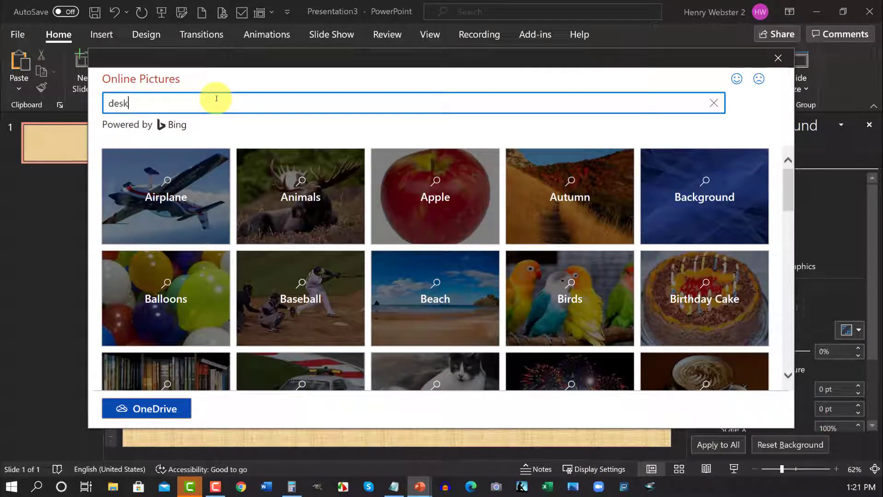
Search online pictures for desk and insert the white office desk with black chair as the slide background
key("Return")
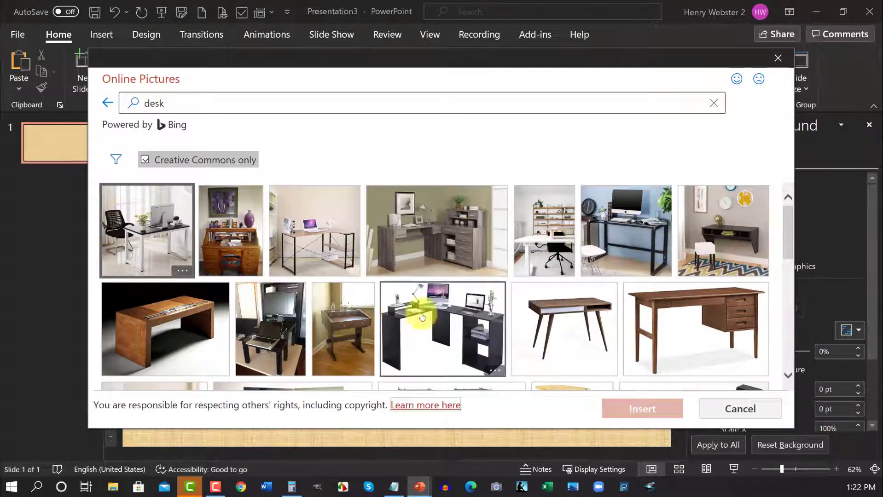
left_click(159, 236)
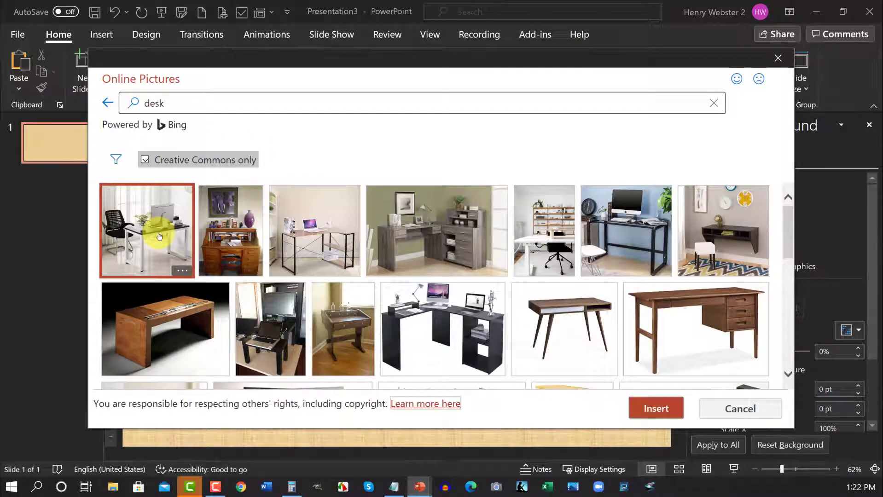
left_click(656, 409)
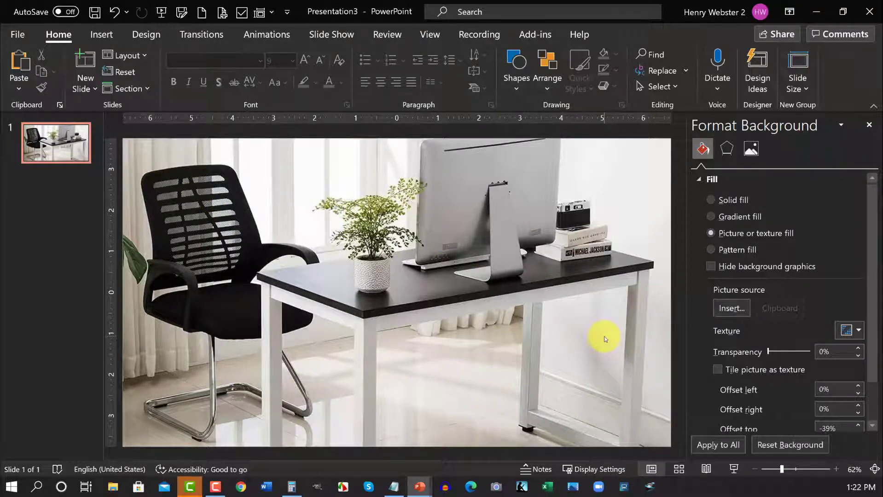
left_click(869, 124)
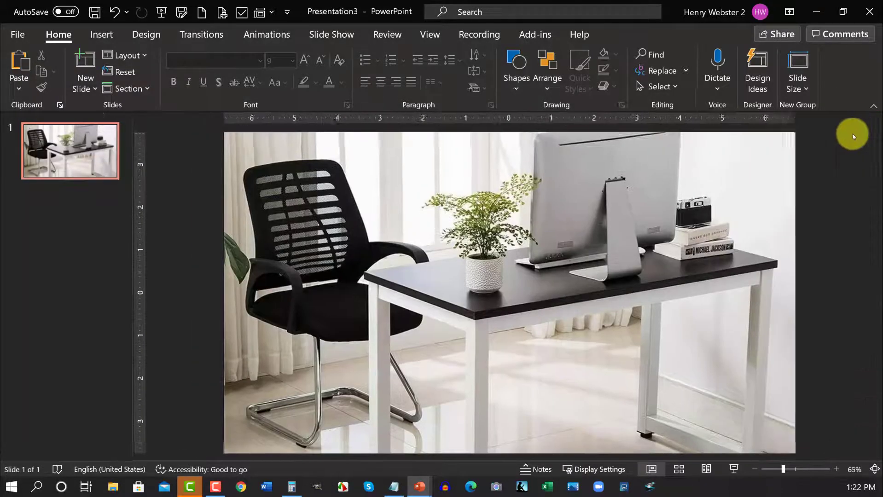
Set the brightness of the slide's background picture to -30% in its picture corrections
right_click(468, 170)
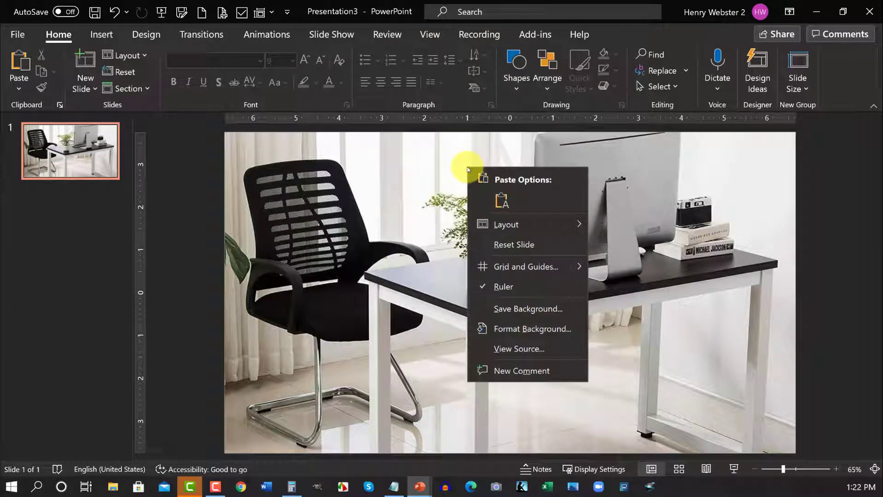
left_click(522, 334)
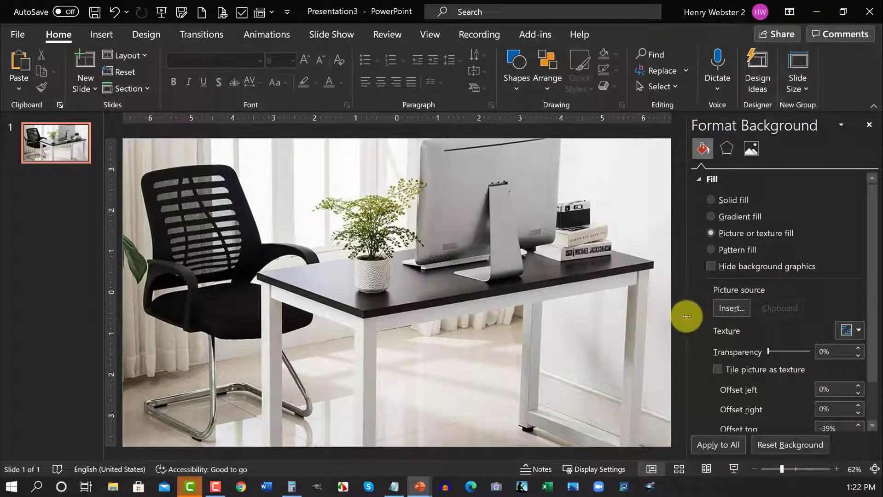
left_click(728, 147)
left_click(751, 148)
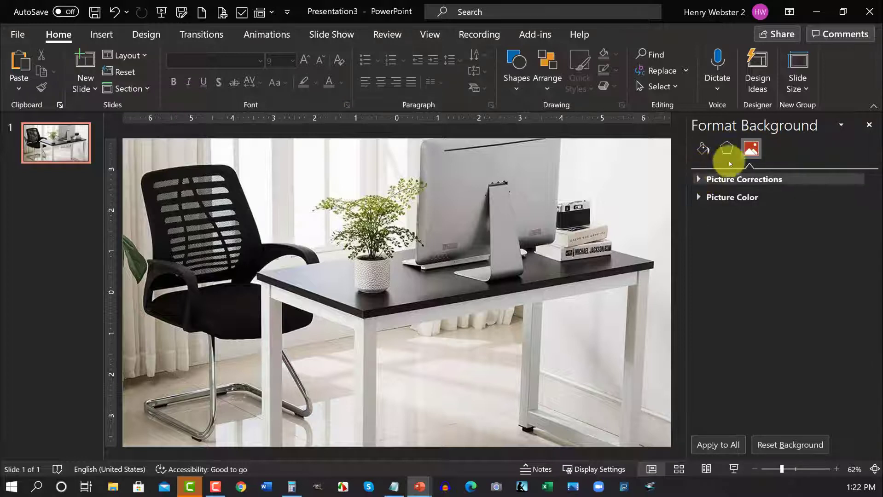
left_click(700, 180)
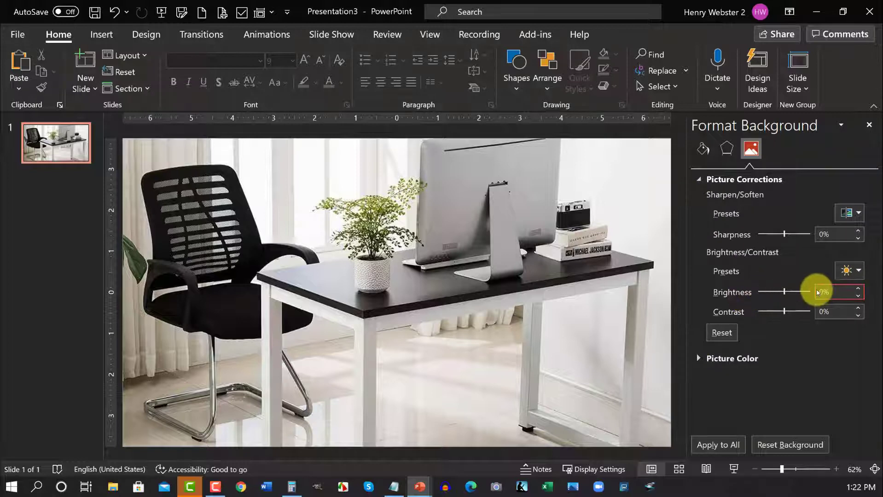
left_click_drag(831, 293, 814, 294)
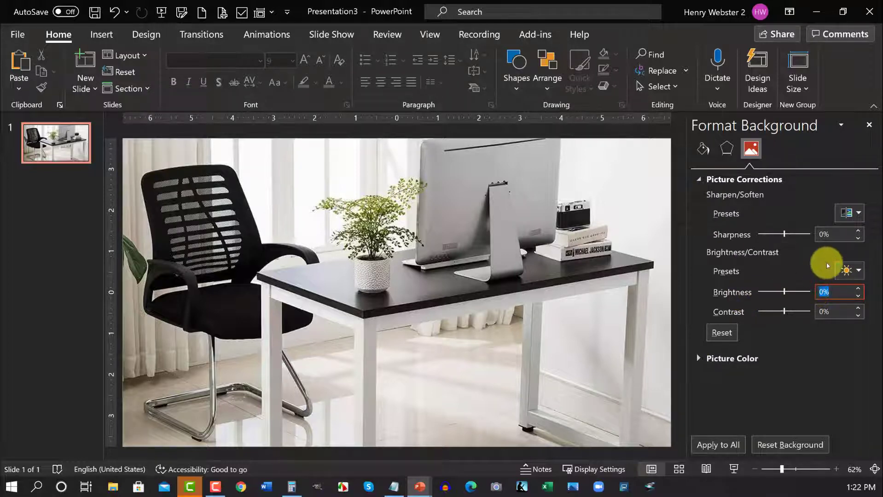
type("30")
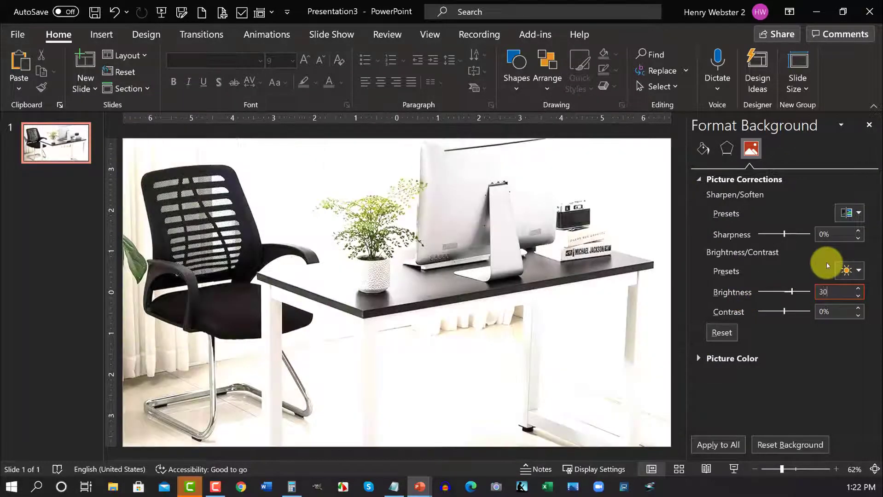
key("BackSpace")
key("BackSpace")
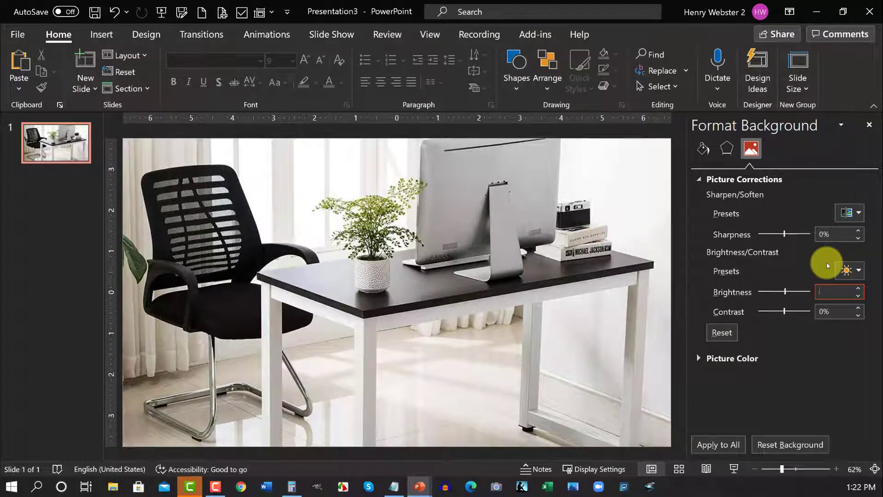
type("-30")
key("Return")
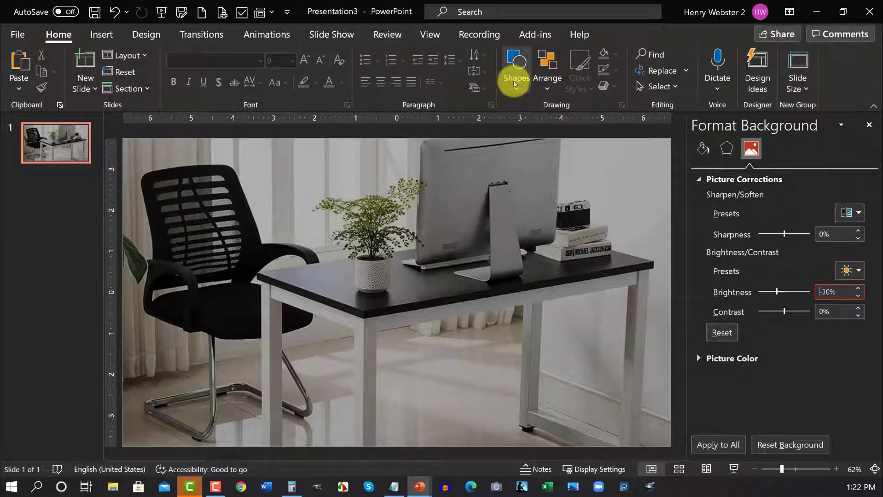
Draw a hexagon about 2.13" wide and 1.83" high and place it over the chair's base
left_click(516, 85)
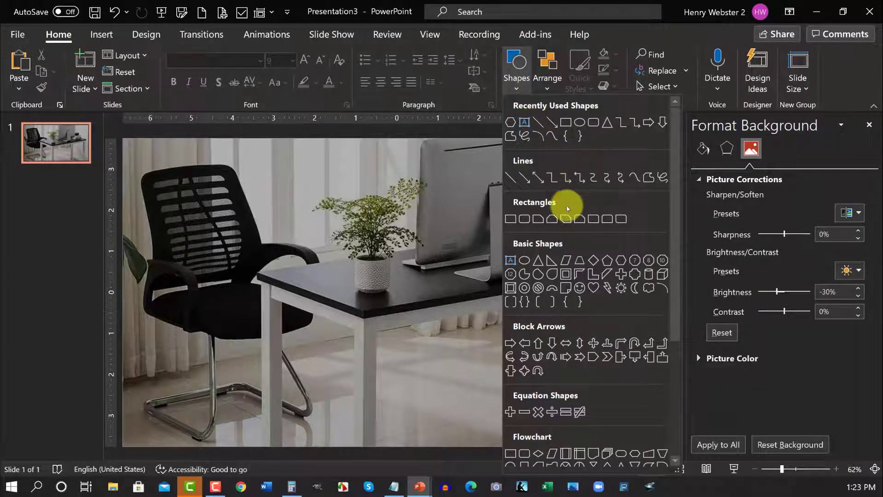
left_click(621, 261)
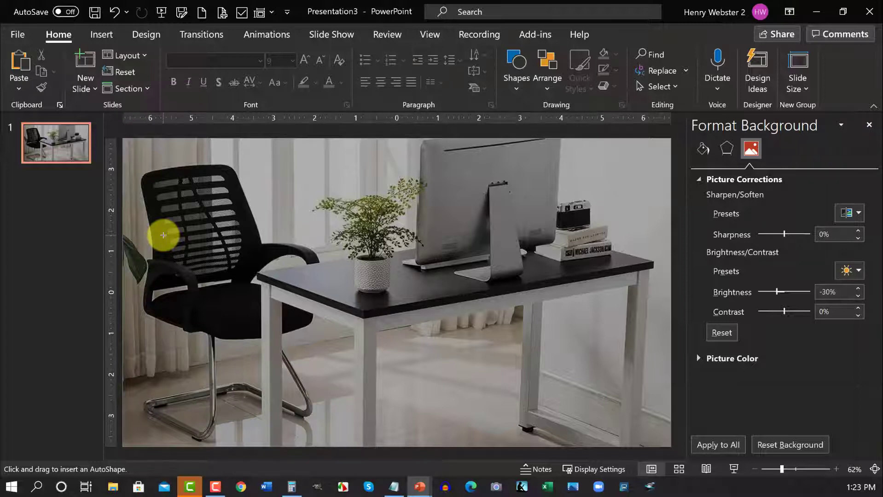
left_click_drag(163, 235, 226, 309)
mouse_move(203, 256)
left_mouse_down()
mouse_move(209, 308)
mouse_move(198, 343)
left_mouse_up()
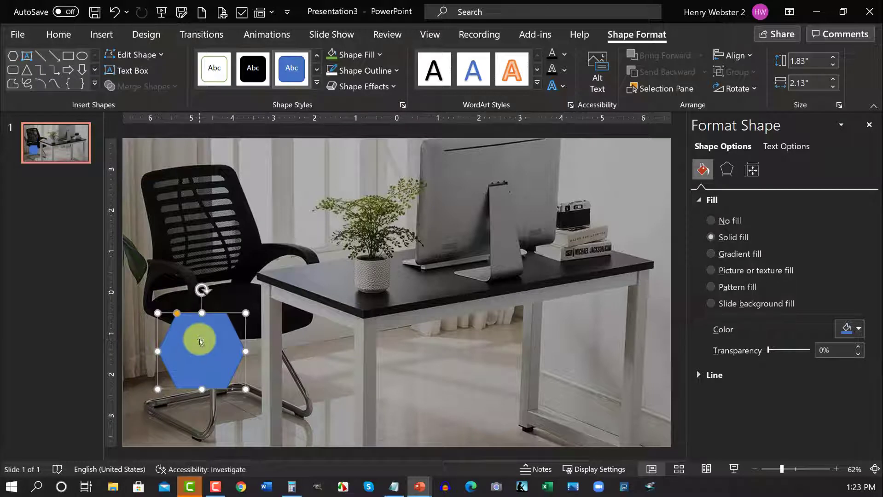
Duplicate the hexagon three times and spread the copies over the chair back, the monitor and the area below the desk
key("ctrl+z")
left_click_drag(208, 346, 372, 329)
key("ctrl+d")
left_click_drag(483, 402, 485, 220)
left_click_drag(365, 335, 472, 369)
left_click_drag(263, 264, 275, 244)
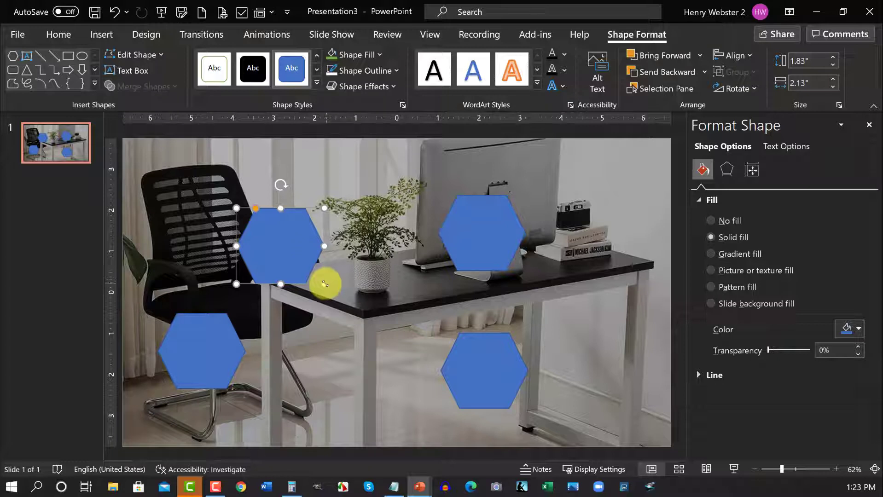
Enlarge the hexagon beside the plant, and enlarge the one over the monitor to about 3.35" high by 3.88" wide
left_click_drag(324, 285, 351, 323)
left_click(484, 238)
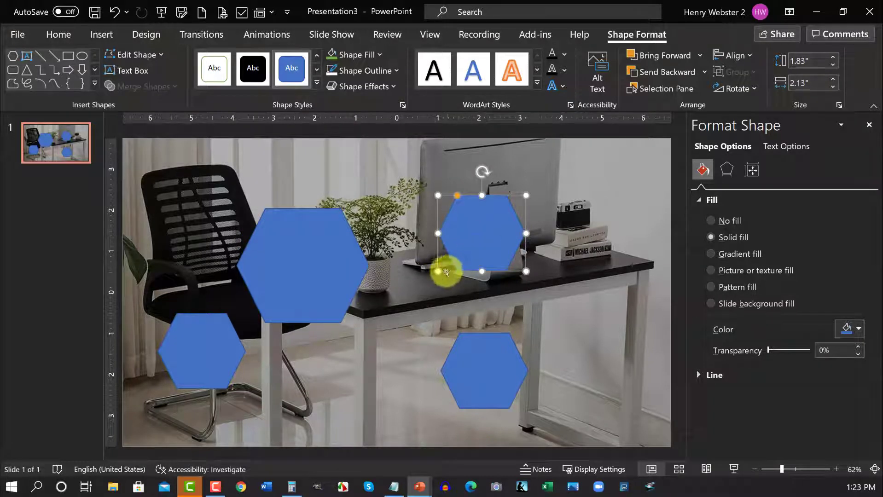
left_click_drag(438, 272, 452, 227)
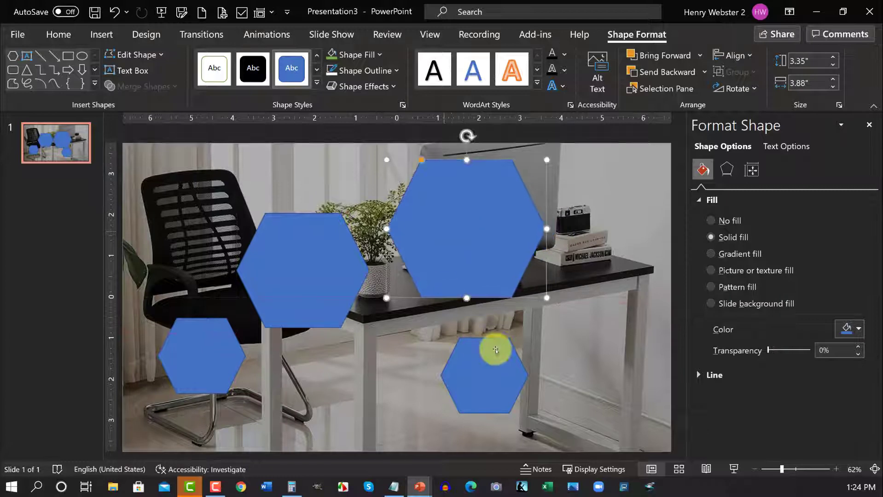
Enlarge the hexagon below the desk to about 3.75" high by 4.22" wide, moving it up against the hexagon over the monitor
left_click(485, 370)
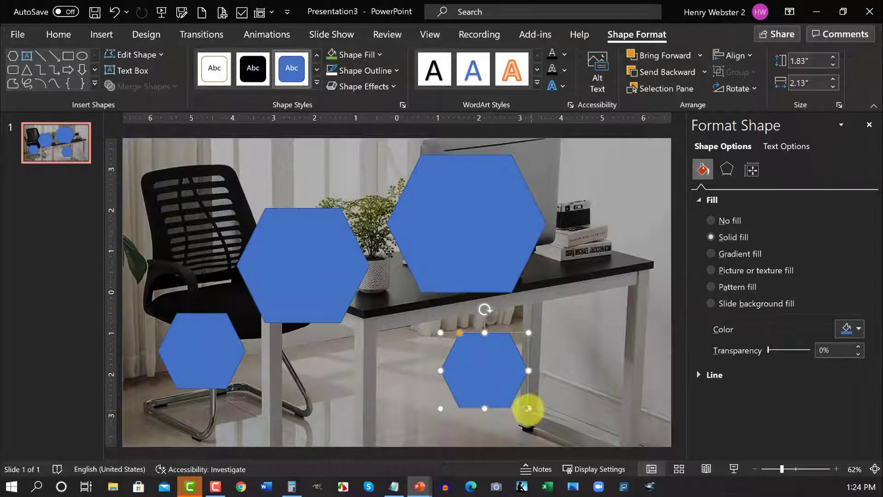
left_click_drag(528, 409, 569, 447)
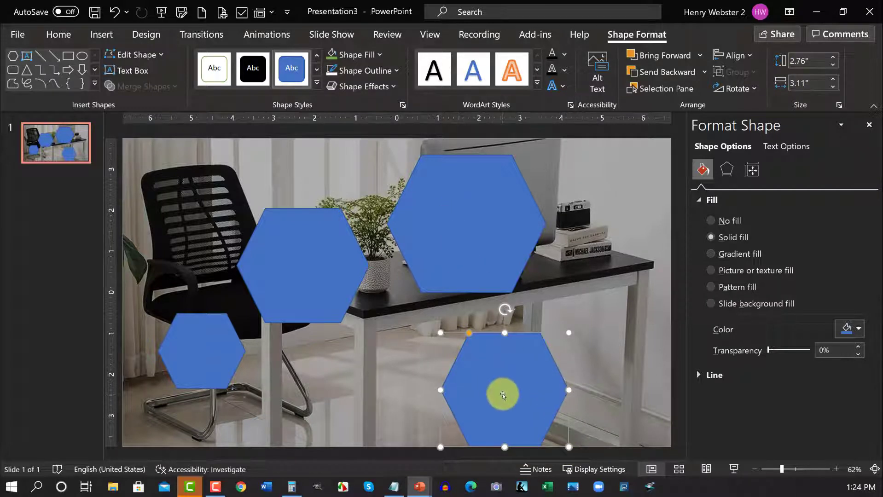
left_click_drag(503, 393, 491, 352)
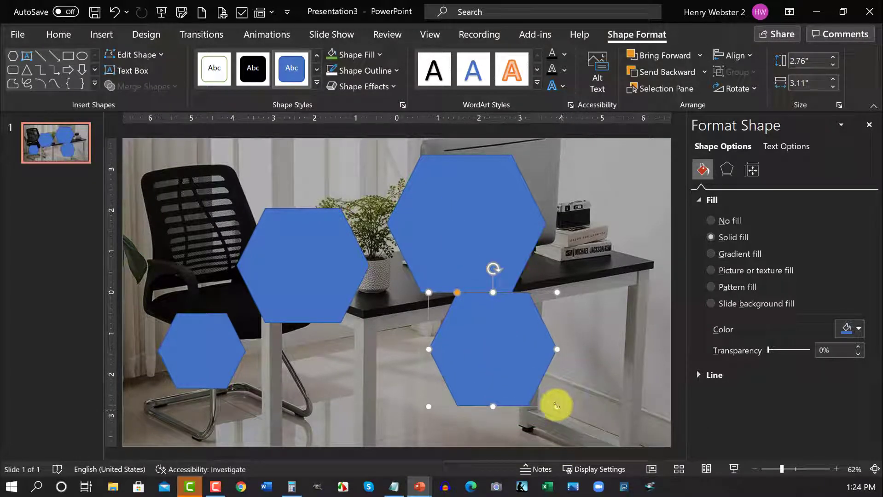
left_click_drag(557, 408, 594, 447)
Move the 3.88" wide hexagon to the slide's lower middle, and move the largest to the upper right, enlarging it slightly
left_click_drag(544, 349, 578, 345)
left_click_drag(456, 225, 409, 370)
left_click_drag(572, 353, 572, 239)
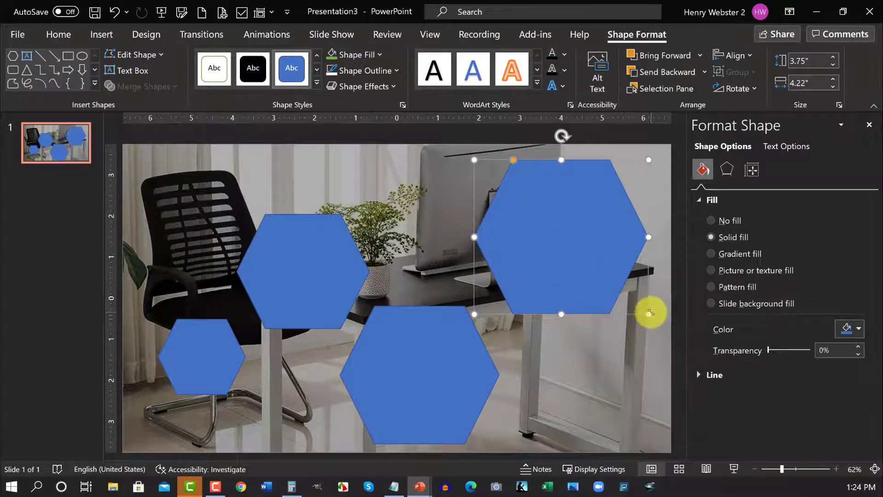
left_click_drag(650, 315, 653, 323)
left_click_drag(593, 272, 548, 244)
left_click_drag(445, 346, 424, 366)
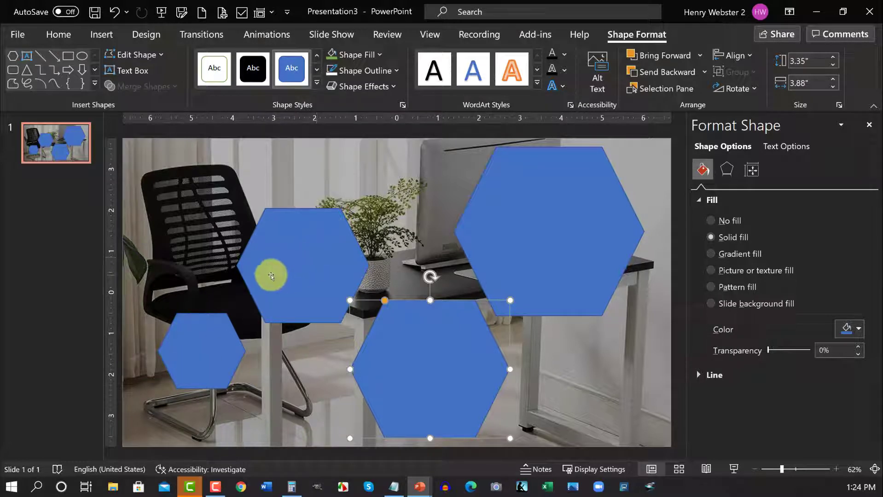
Add a text box reading Ebook in the upper part of the smallest hexagon, centred and in white
left_click(26, 56)
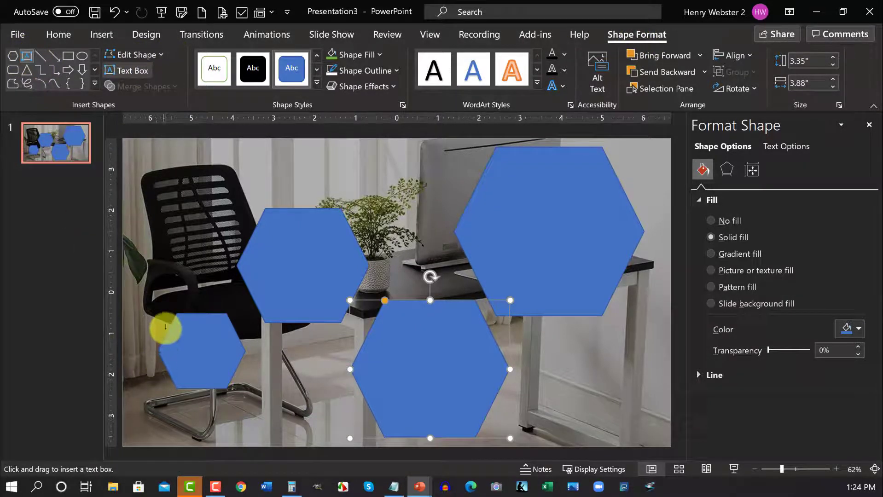
left_click_drag(170, 327, 237, 352)
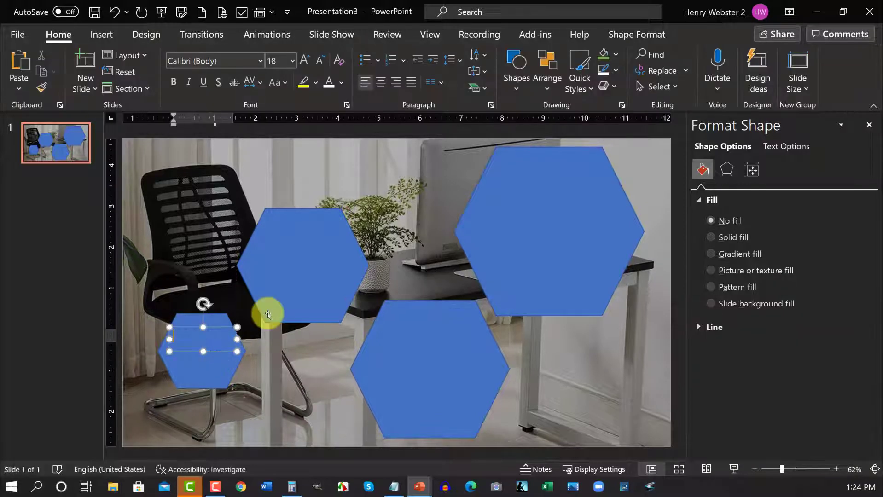
type("Ebook")
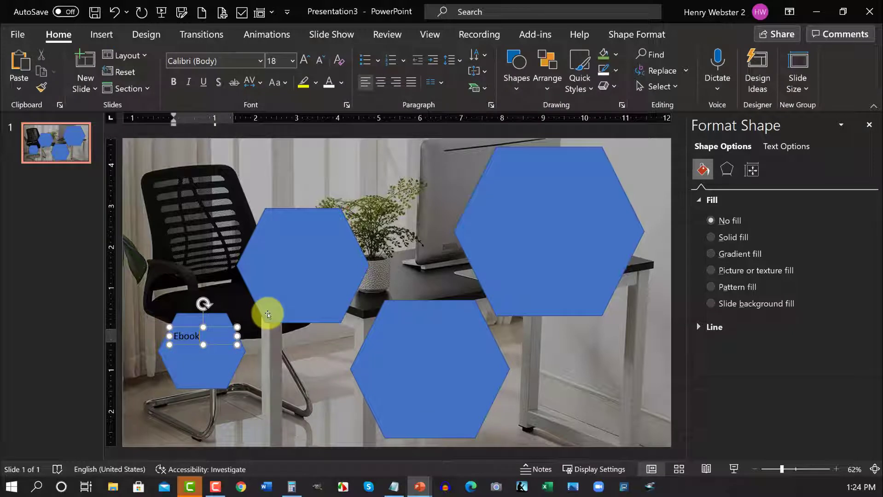
left_click(381, 82)
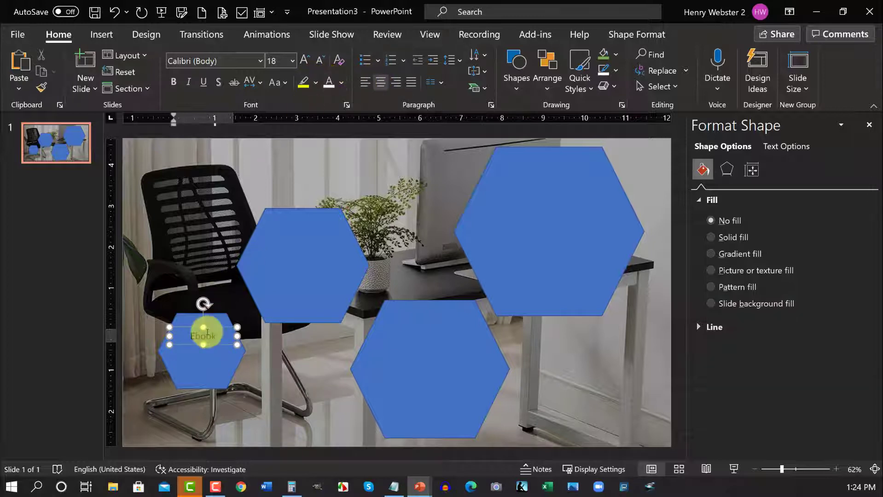
left_click_drag(213, 336, 171, 339)
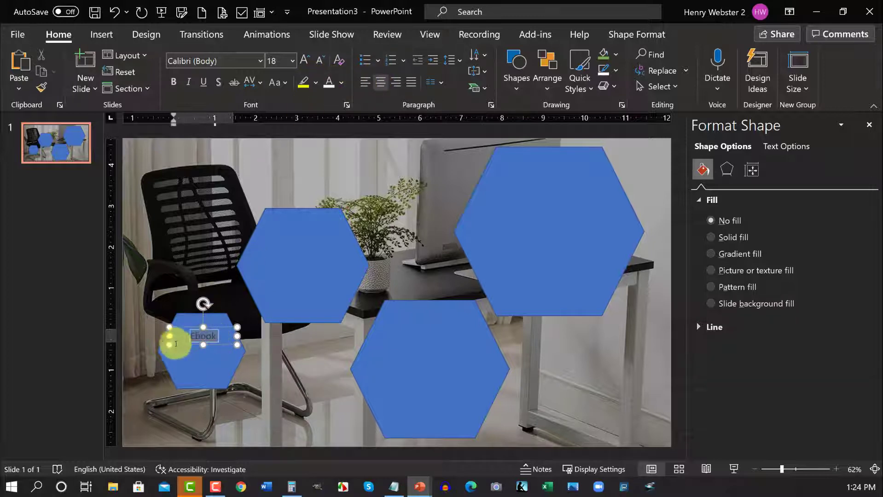
left_click(330, 84)
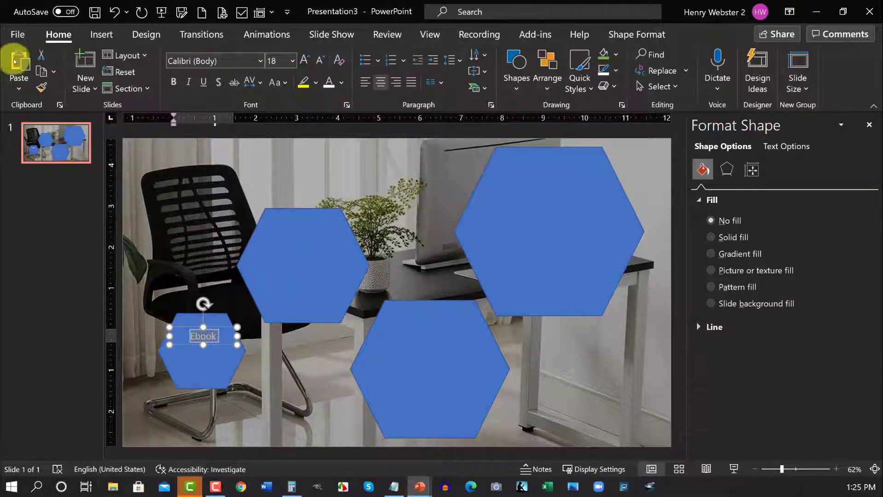
Add a centred 28 pt text box reading Video in the upper part of the hexagon beside the plant and select its text
left_click(518, 83)
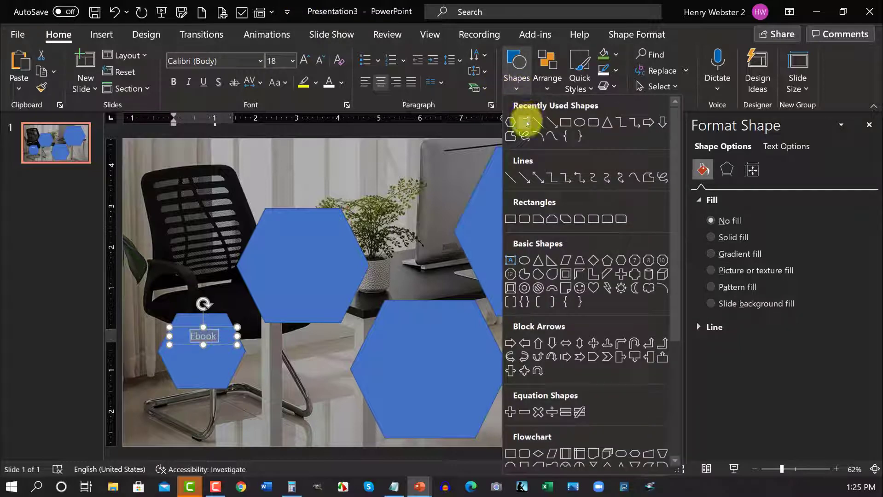
left_click(527, 122)
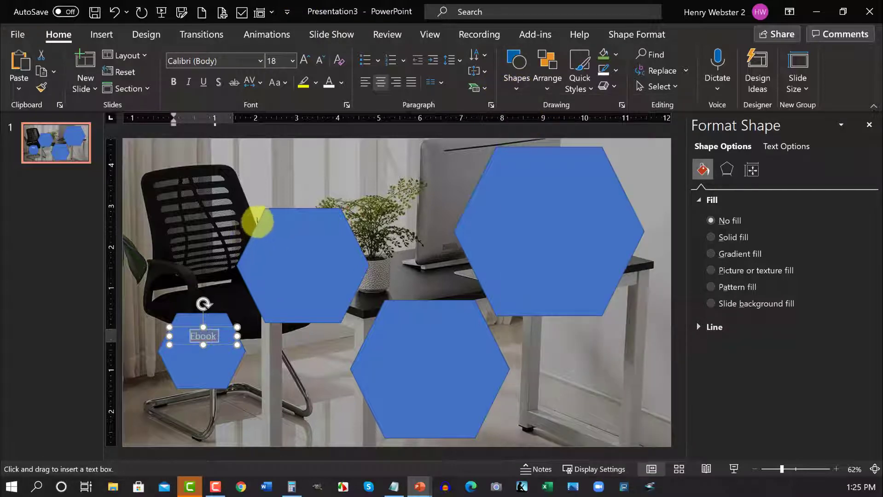
left_click_drag(257, 222, 351, 259)
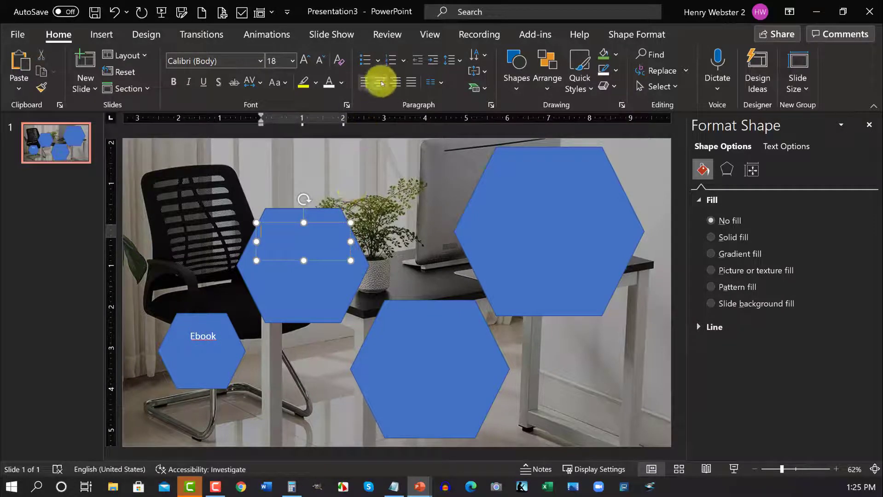
left_click(304, 63)
left_click(304, 64)
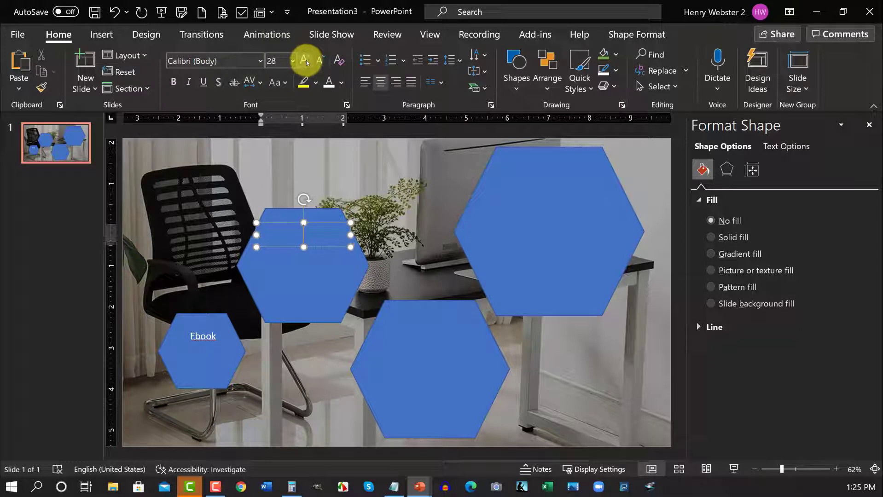
type("ideo")
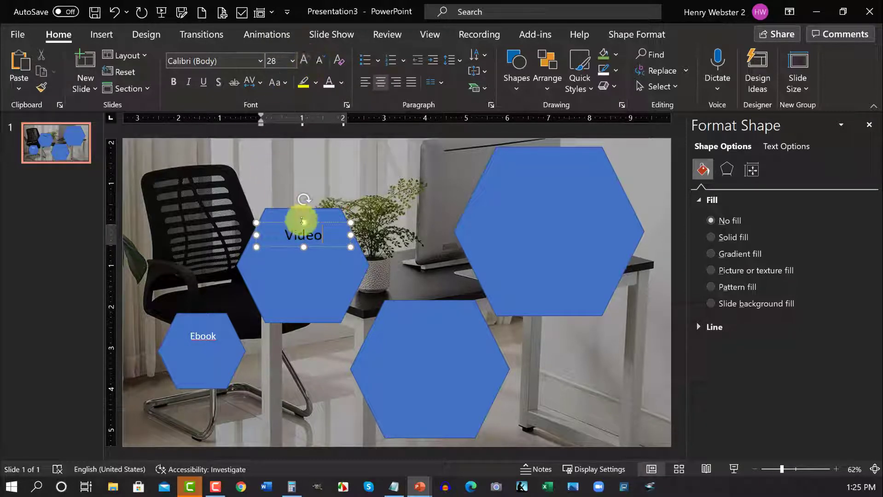
key("Escape")
left_click_drag(321, 235, 284, 234)
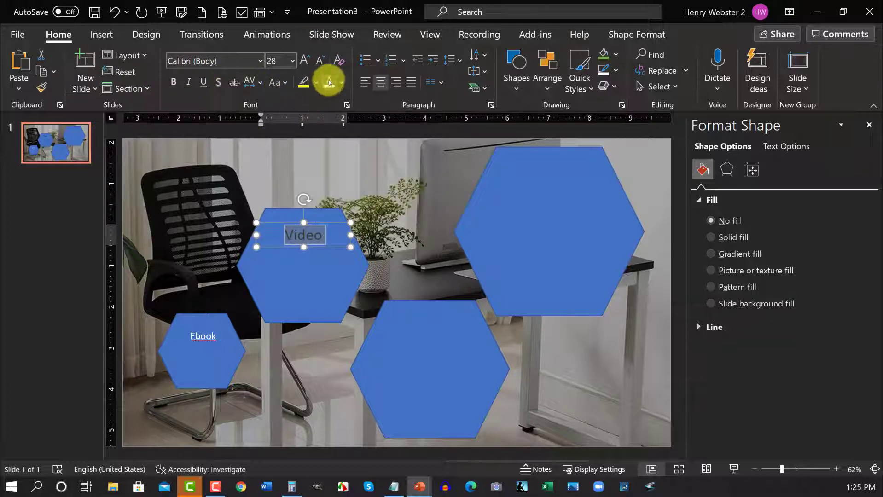